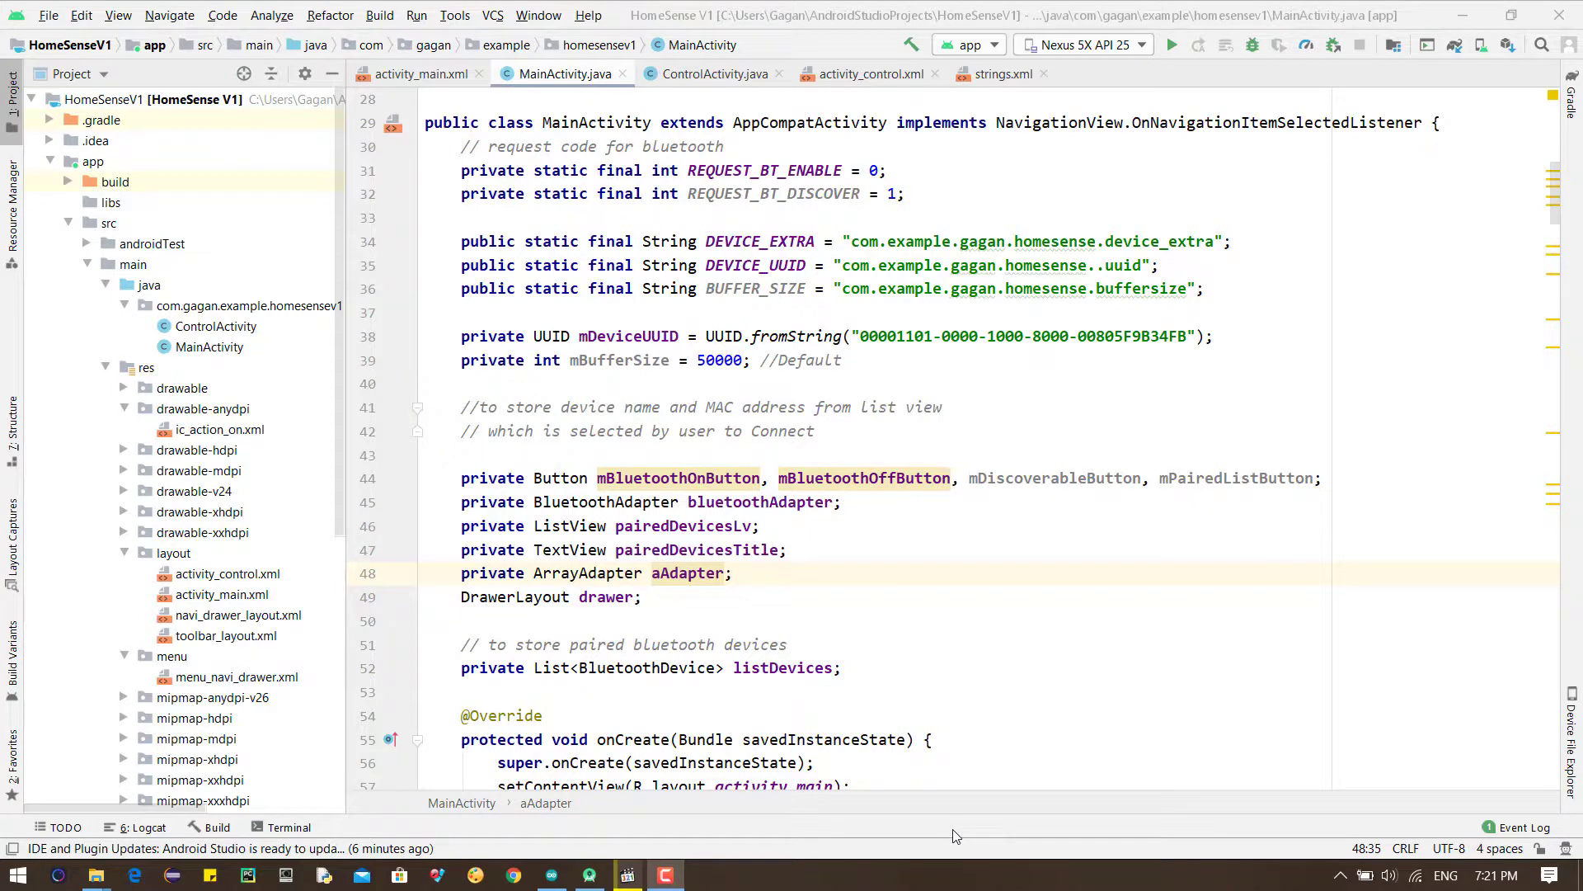
Step: Review MainActivity's Bluetooth constants, then bring up the HomeSenseV1 Arduino sketch
left_click(616, 289)
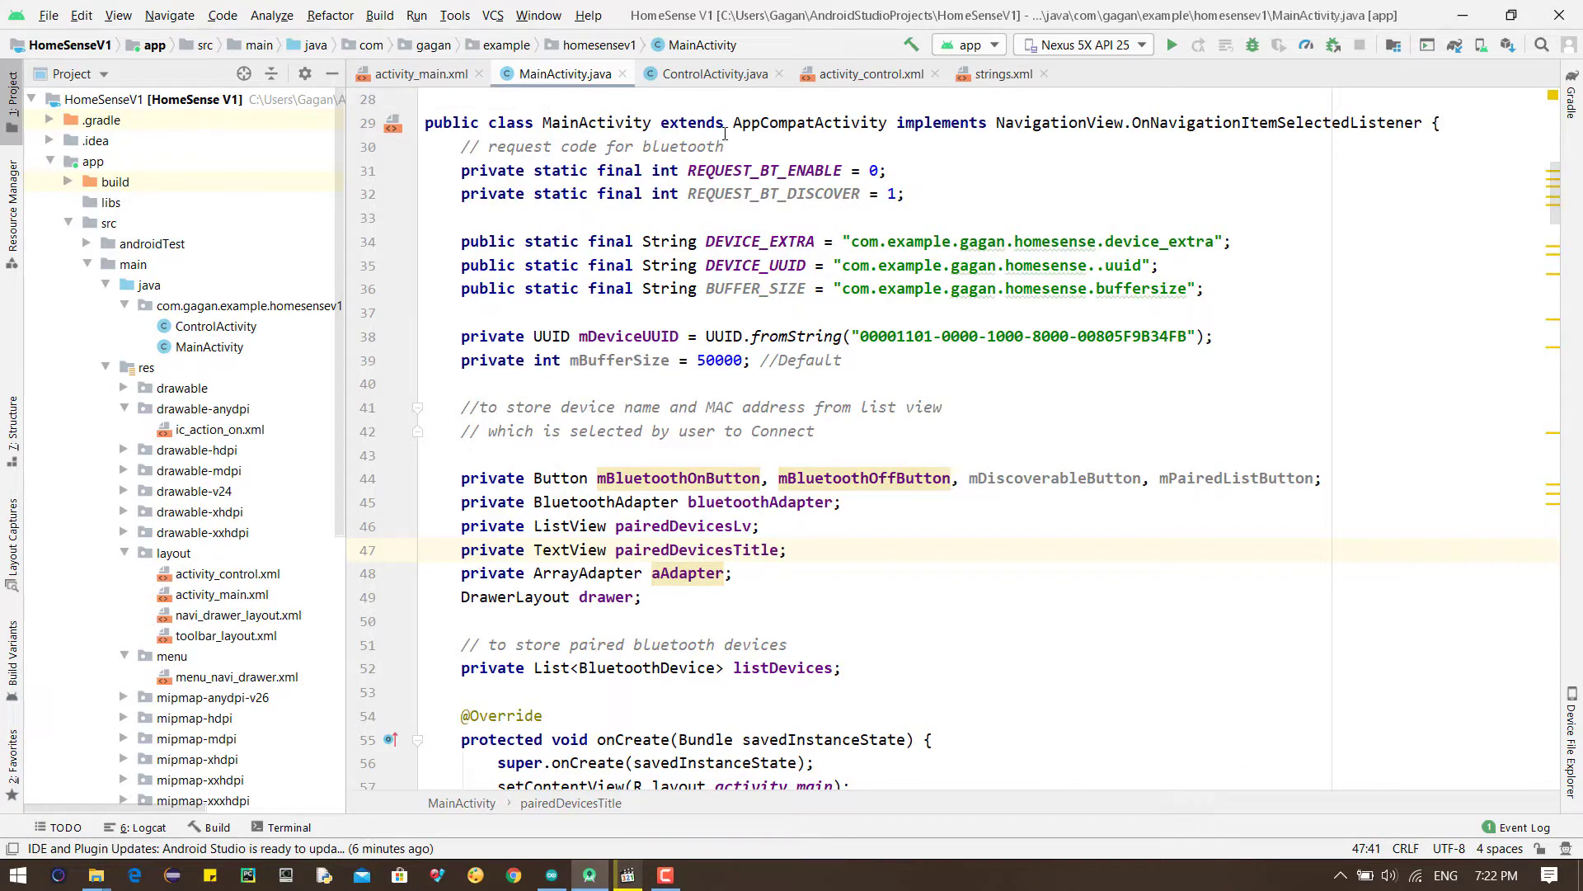
key("alt+Tab")
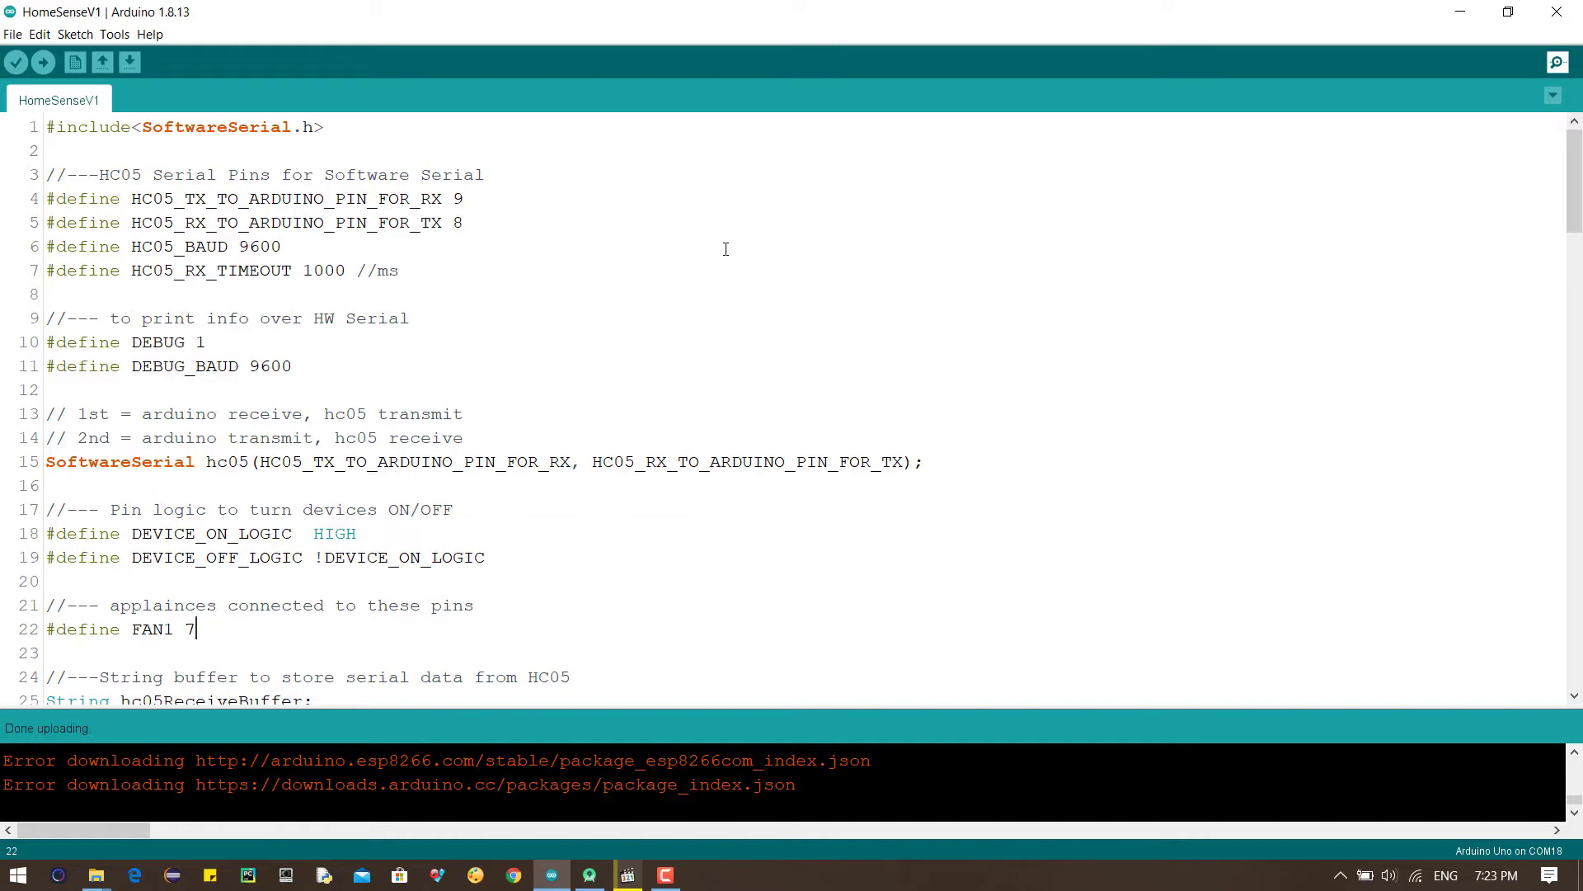
Step: Highlight the sketch's includes and HC-05 pin defines, then show the hardware demo footage
left_click_drag(49, 127, 471, 462)
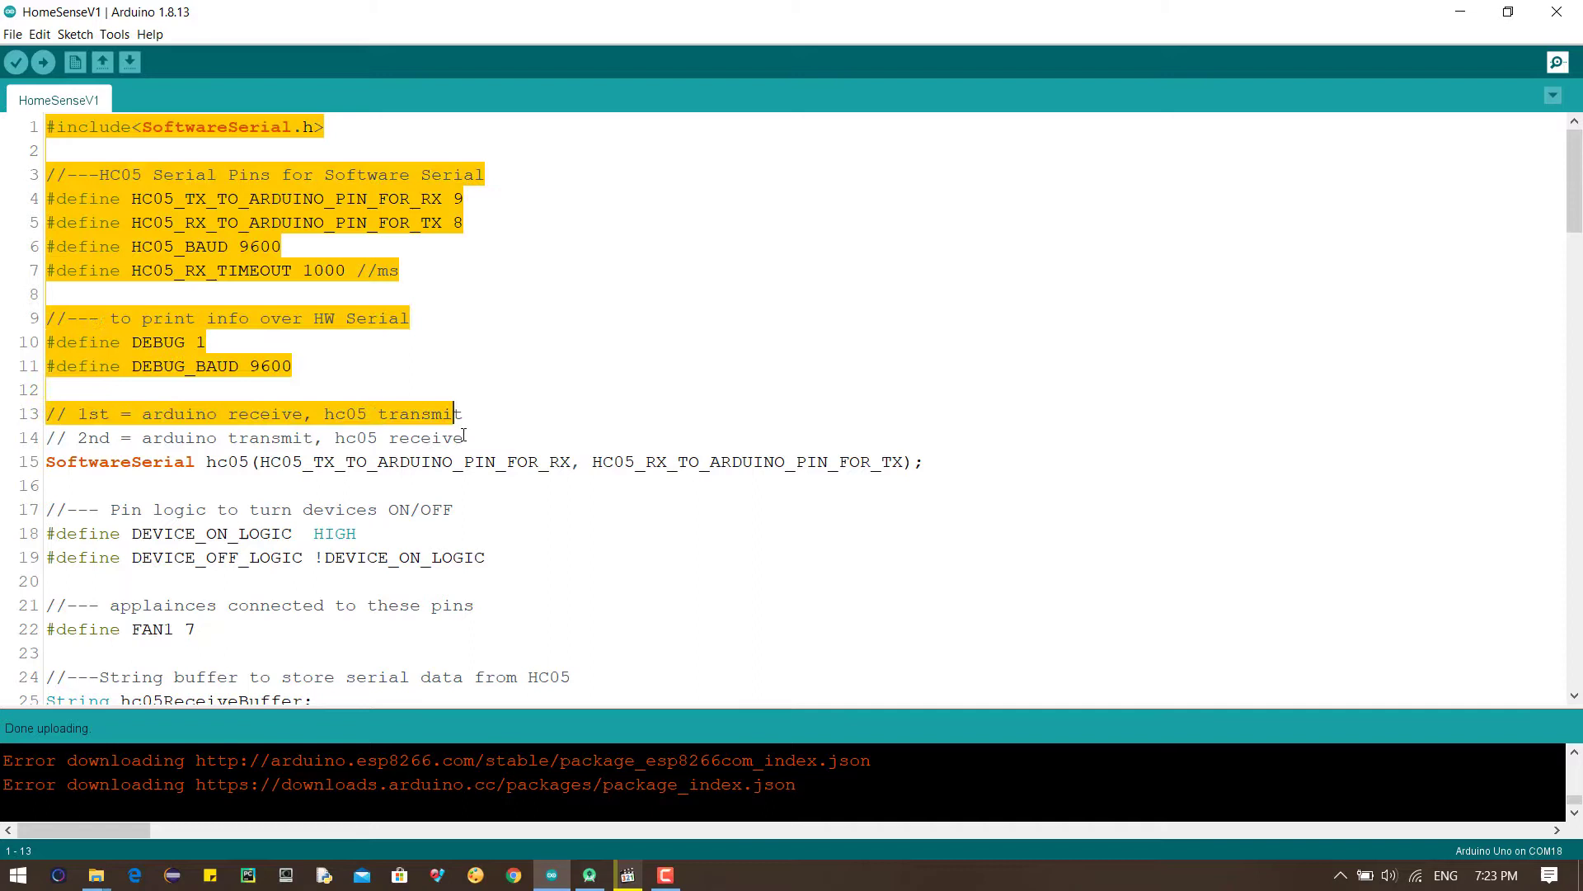
left_click(973, 662)
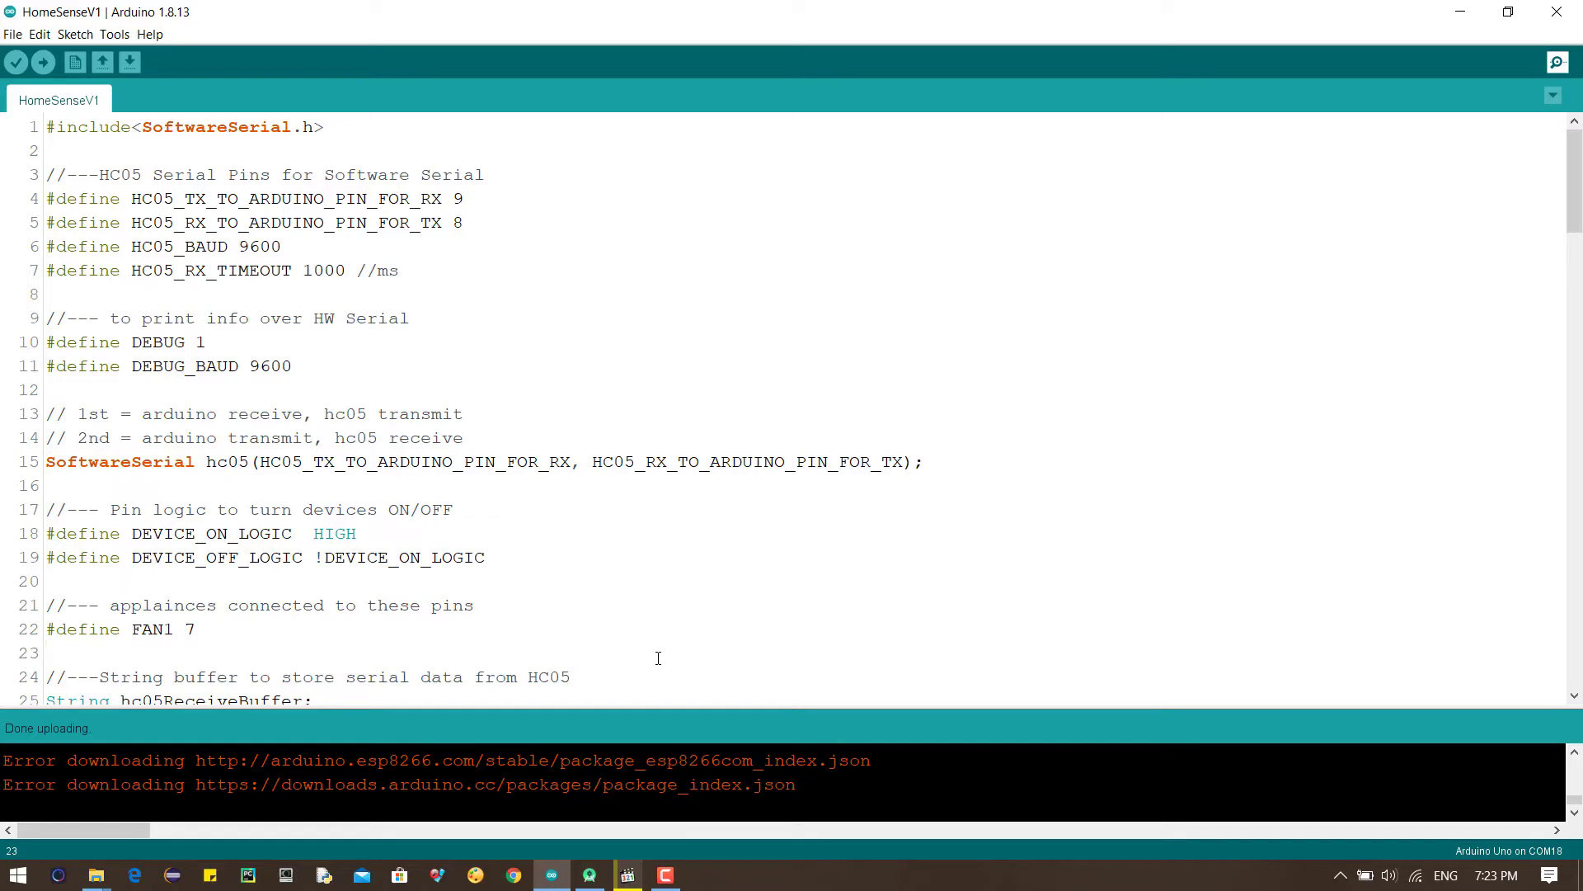
left_click(627, 875)
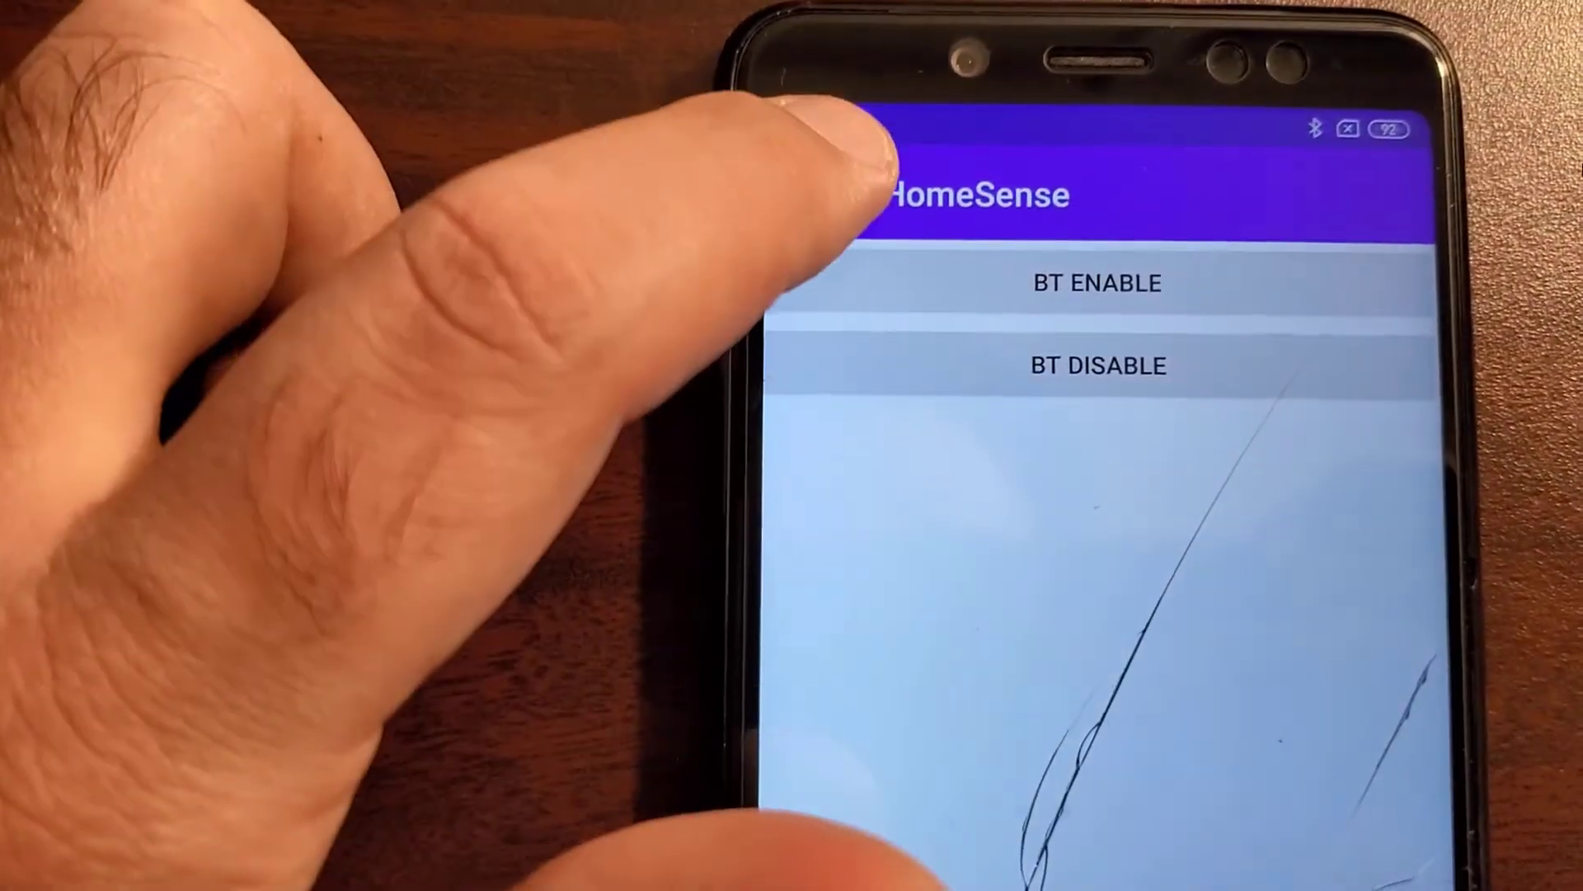
Step: Select HC-05 from Paired Devices in the HomeSense drawer to reach the FAN ON/OFF screen
left_click(854, 161)
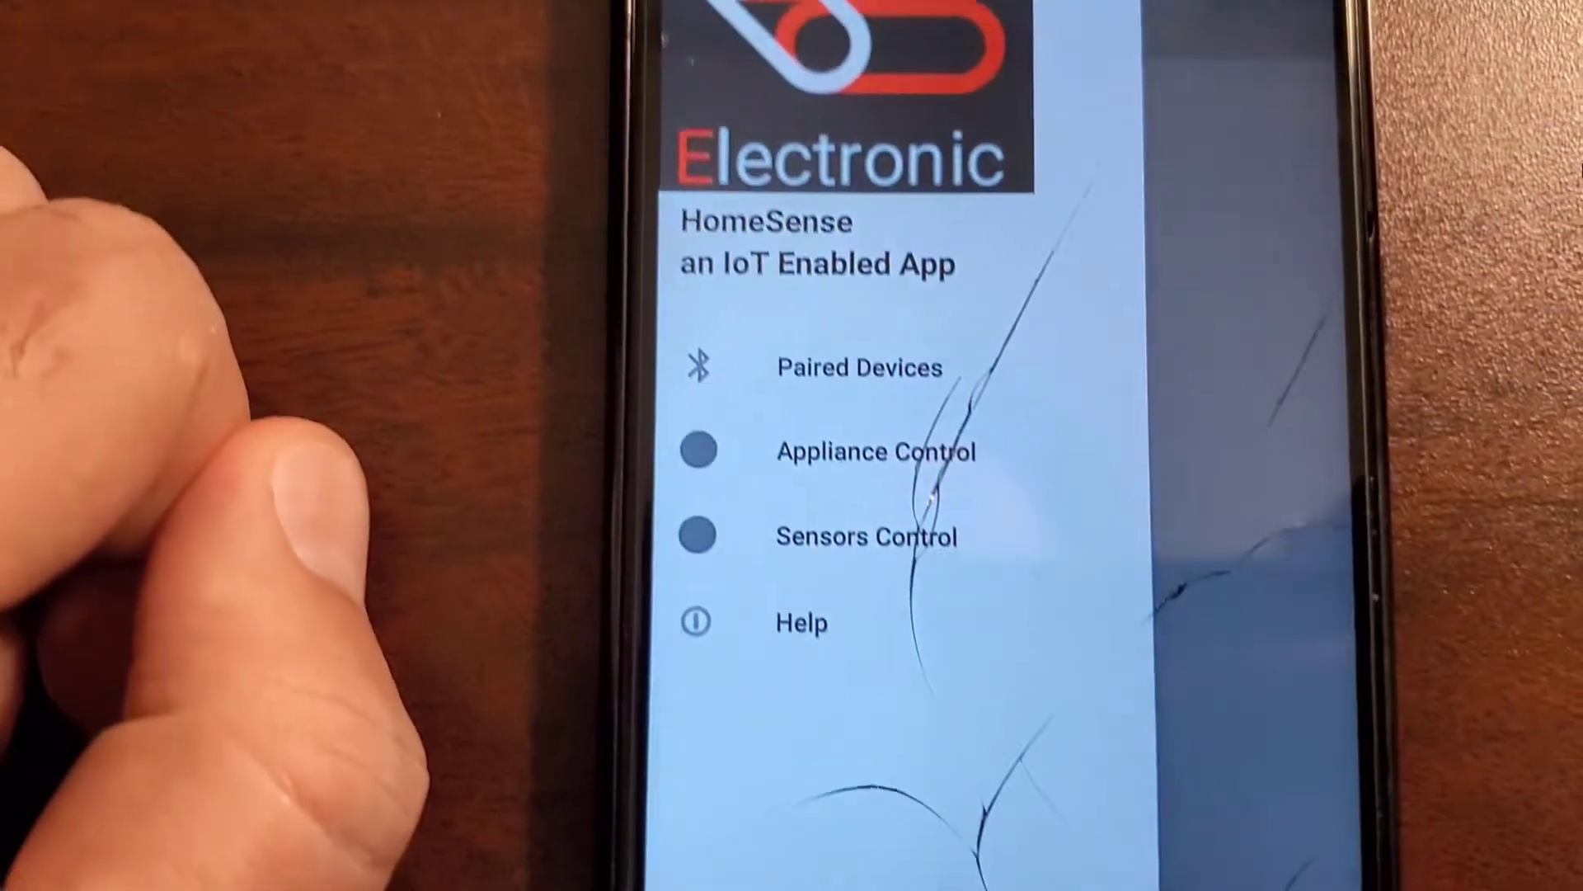
left_click(791, 368)
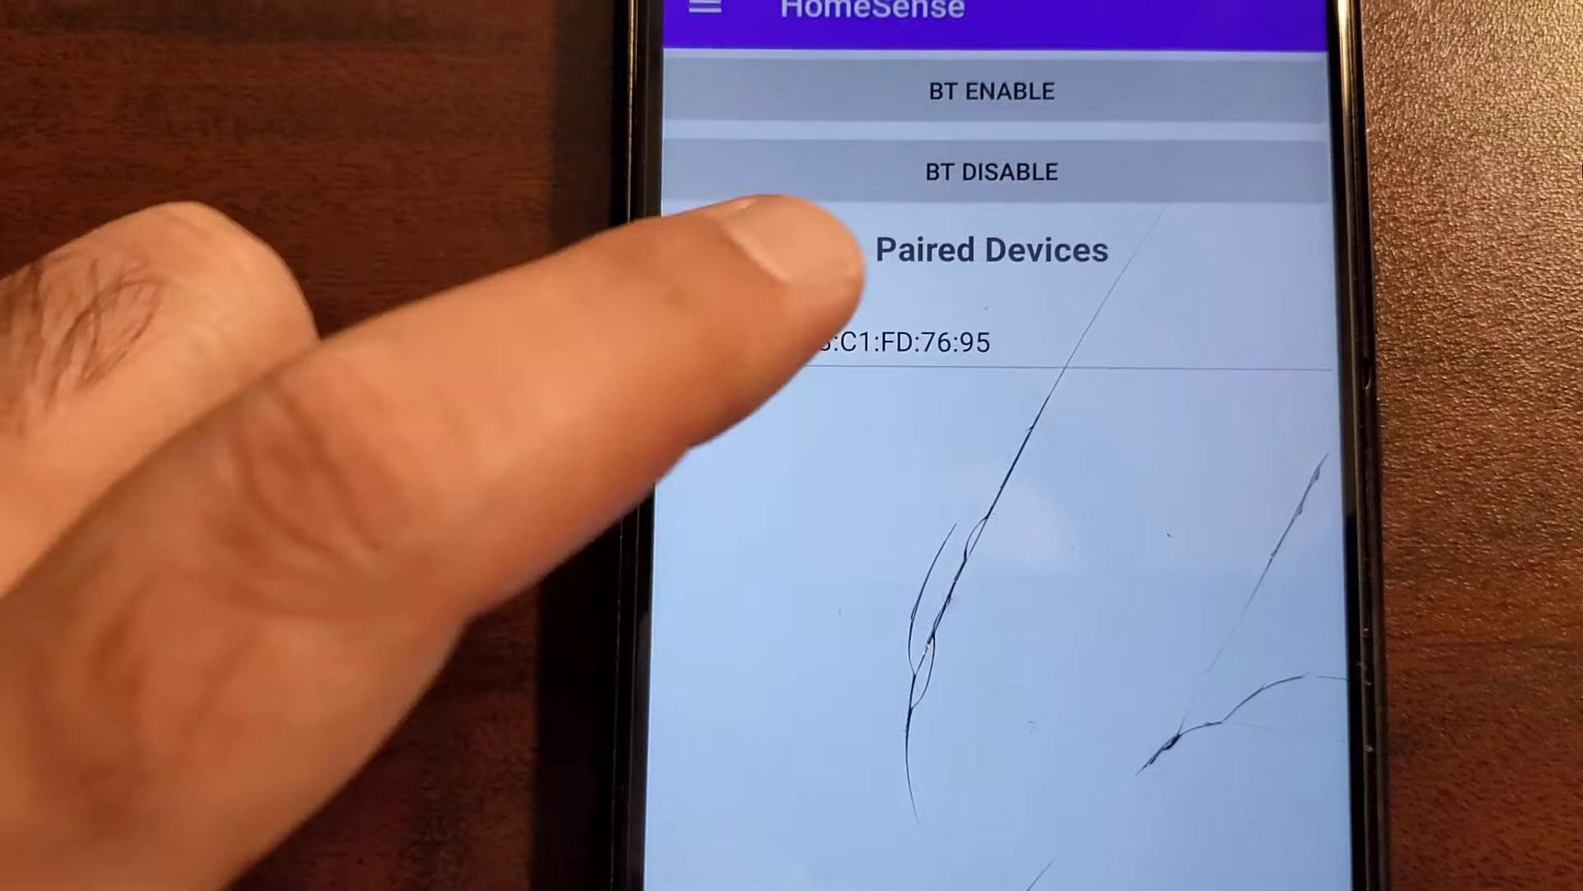
left_click(866, 343)
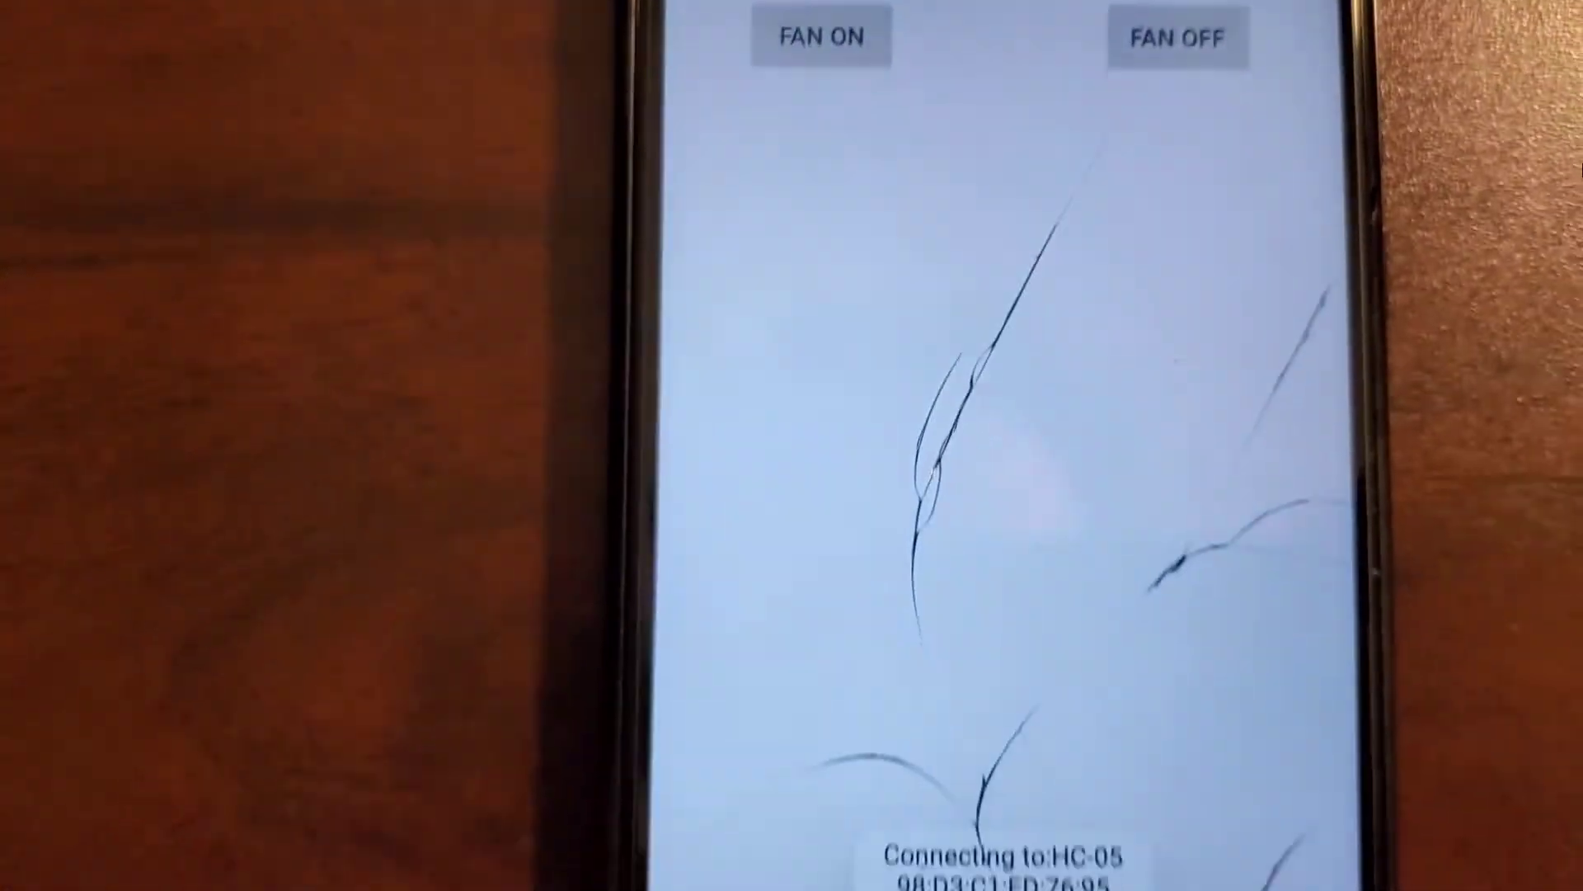